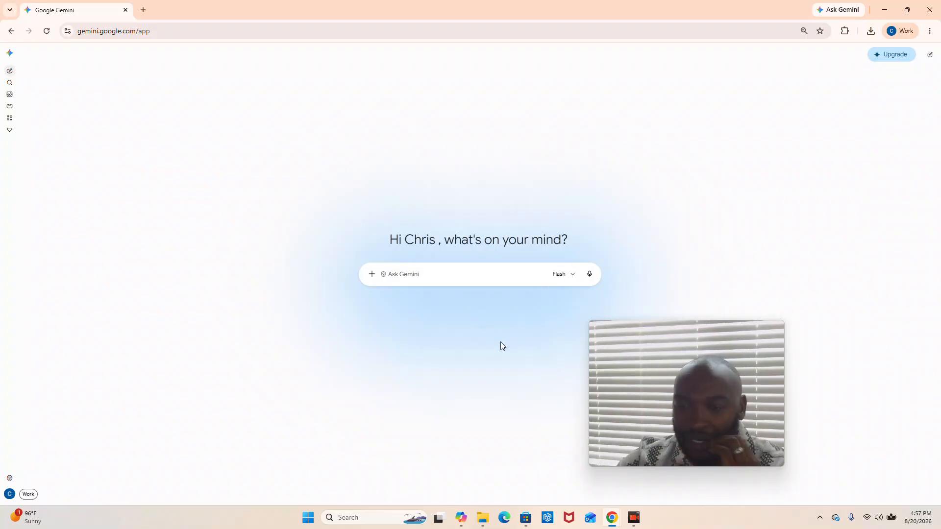
Open the Gem manager and expand the full list of gems premade by Google.
{"action": "left_click", "coordinate": [432, 271]}
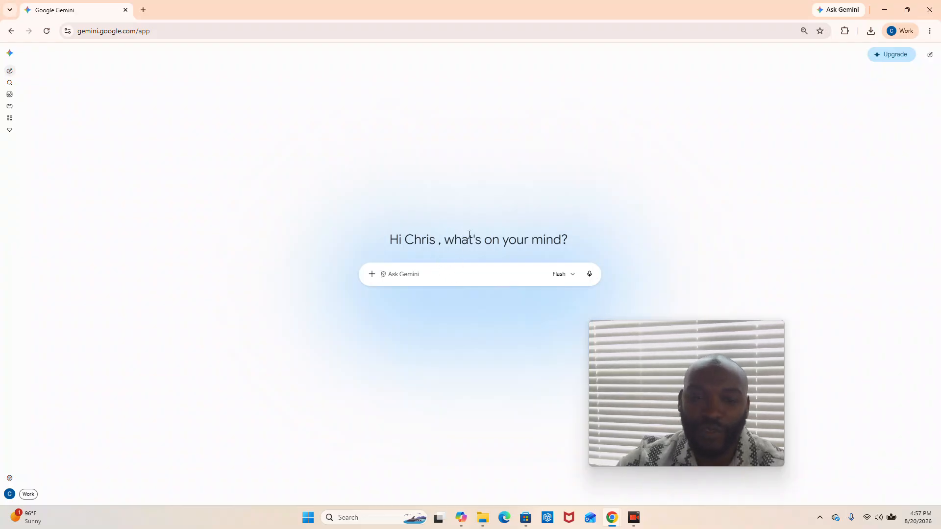
{"action": "left_click", "coordinate": [8, 132]}
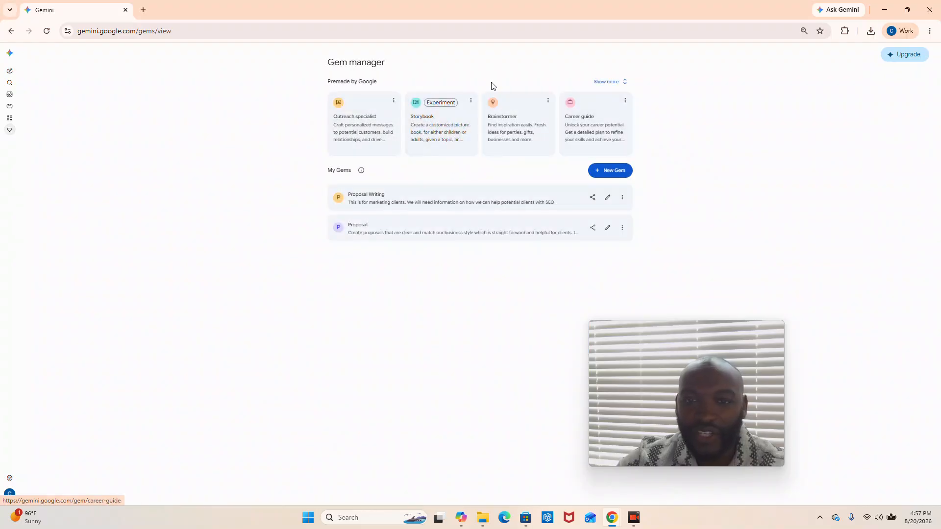
{"action": "left_click", "coordinate": [602, 83]}
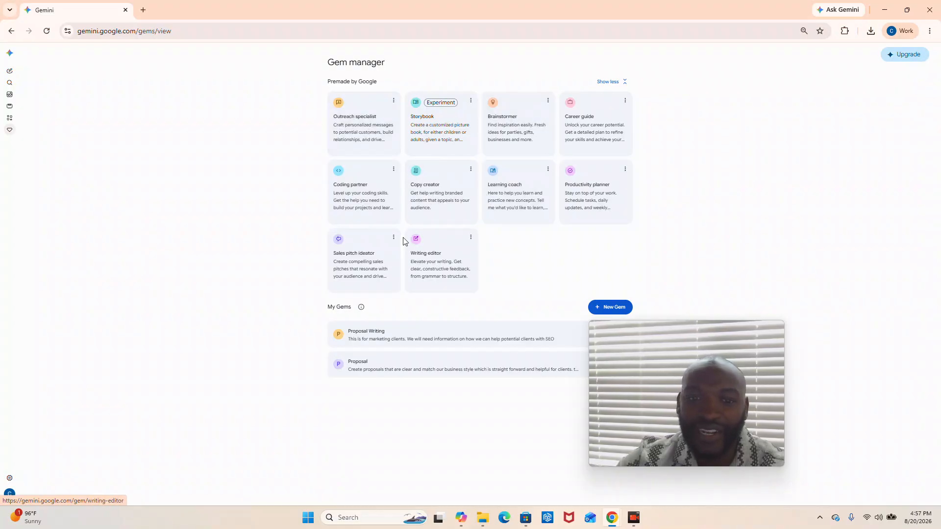
Open the premade Outreach specialist gem and run its suggested prompt for writing a new customer a message about a new product.
{"action": "left_click", "coordinate": [375, 126]}
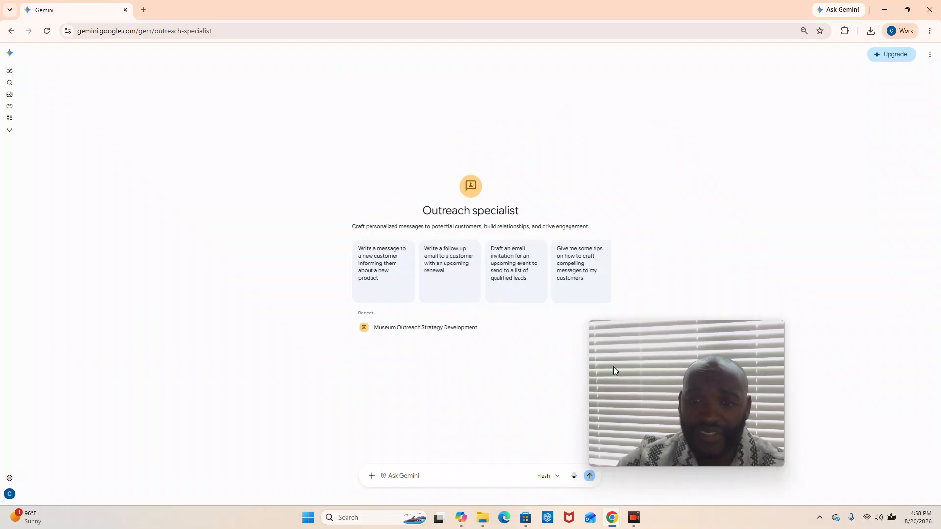
{"action": "left_click", "coordinate": [388, 273]}
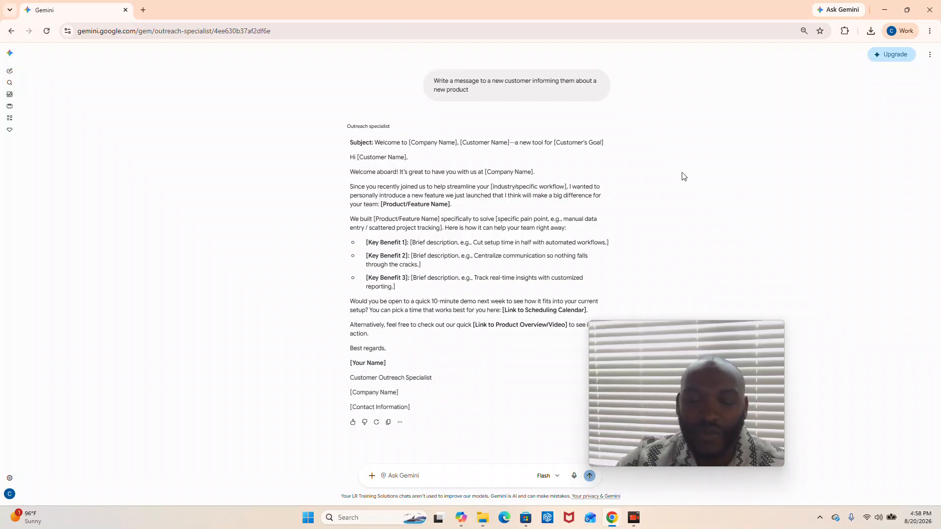
Start a new gem from the Gem manager and name it "Proposal for Cleaning services".
{"action": "left_click", "coordinate": [9, 129]}
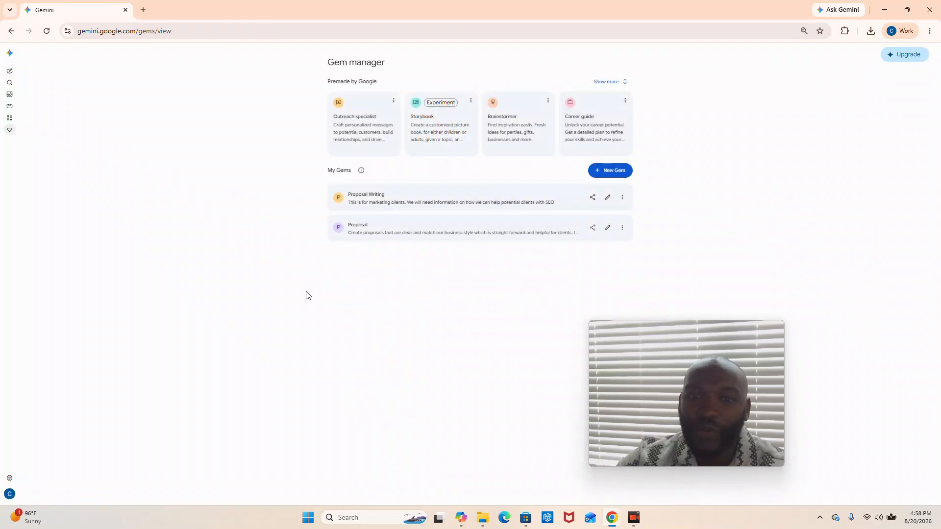
{"action": "left_click", "coordinate": [618, 171]}
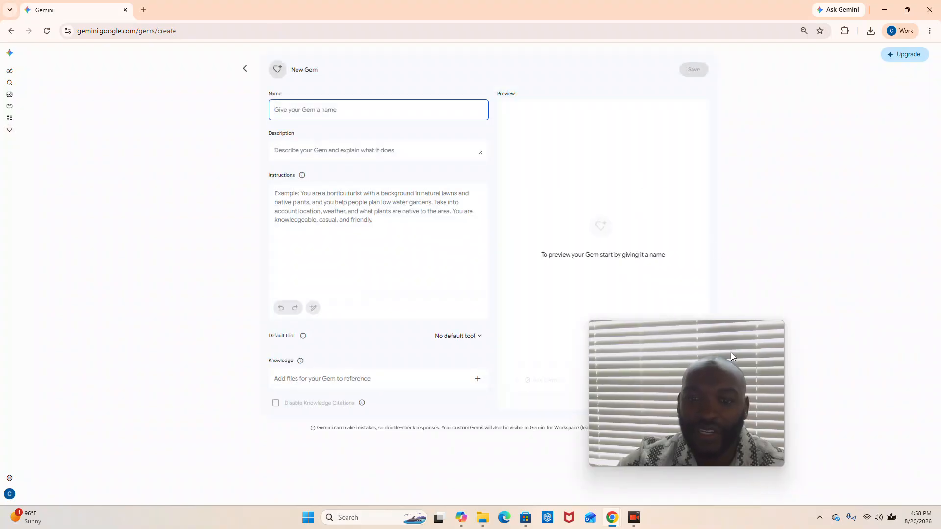
{"action": "left_click", "coordinate": [316, 106]}
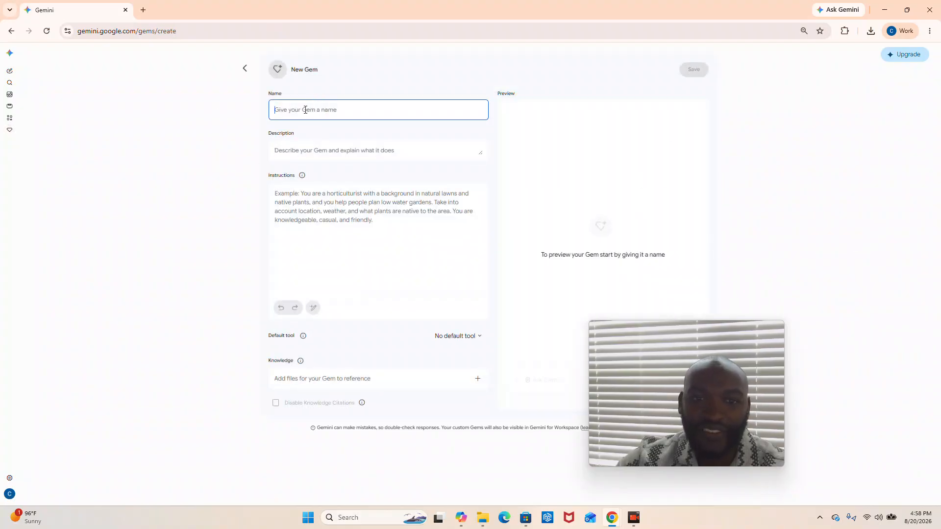
{"action": "left_click", "coordinate": [305, 110]}
{"action": "left_click", "coordinate": [327, 100]}
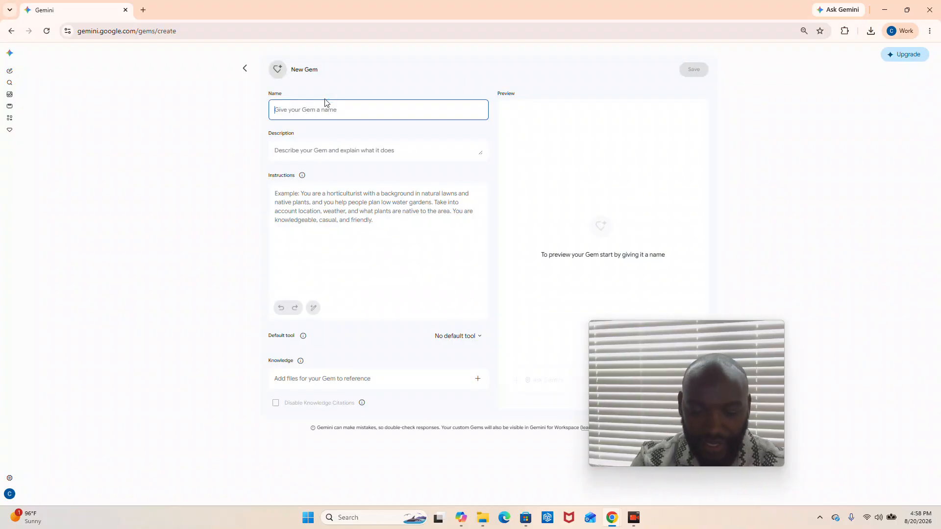
{"action": "type", "text": "Proposa"}
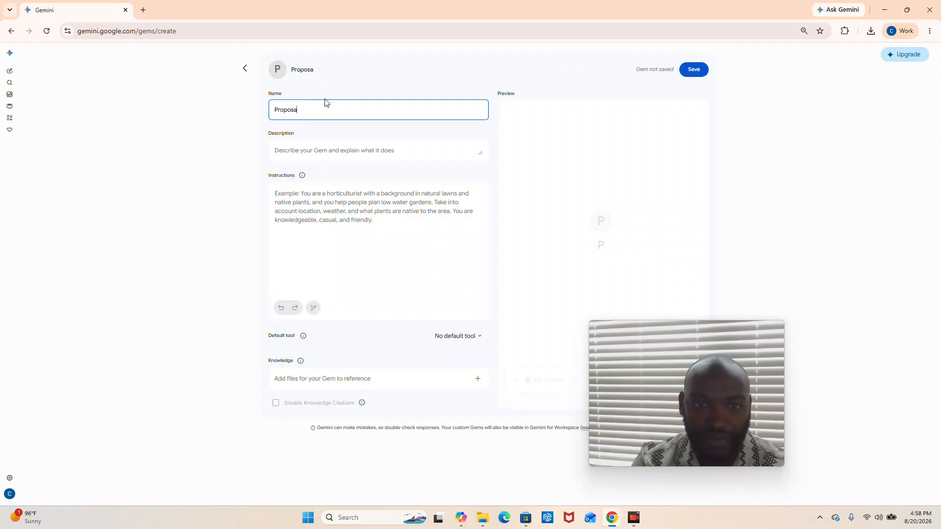
{"action": "type", "text": "l for "}
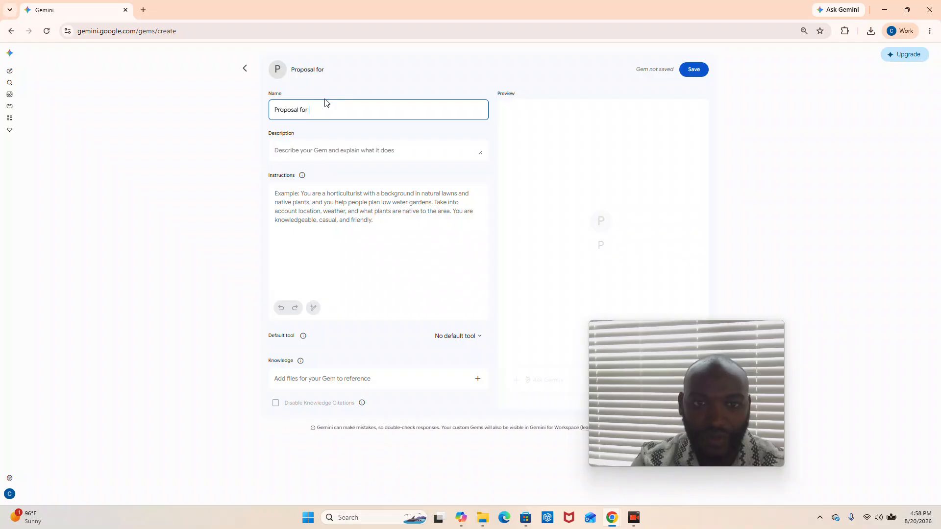
{"action": "type", "text": "Cleani"}
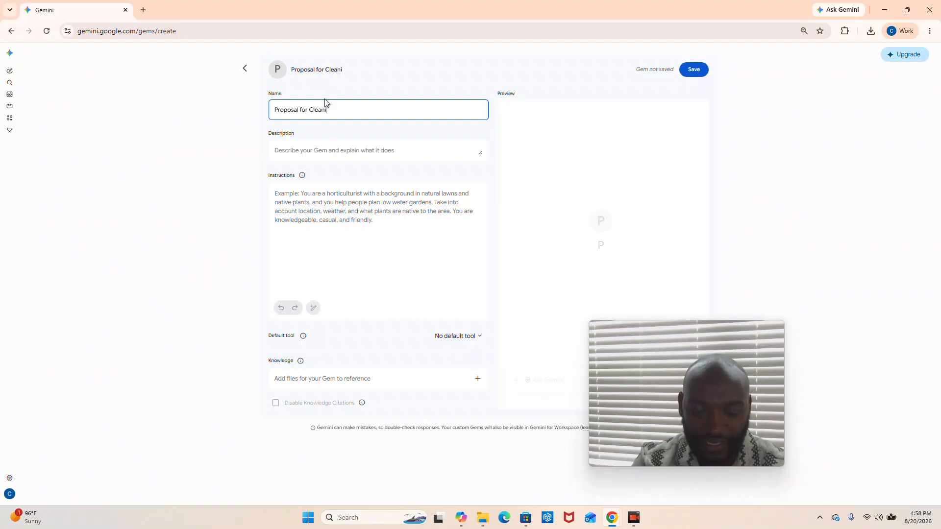
{"action": "type", "text": "ng services"}
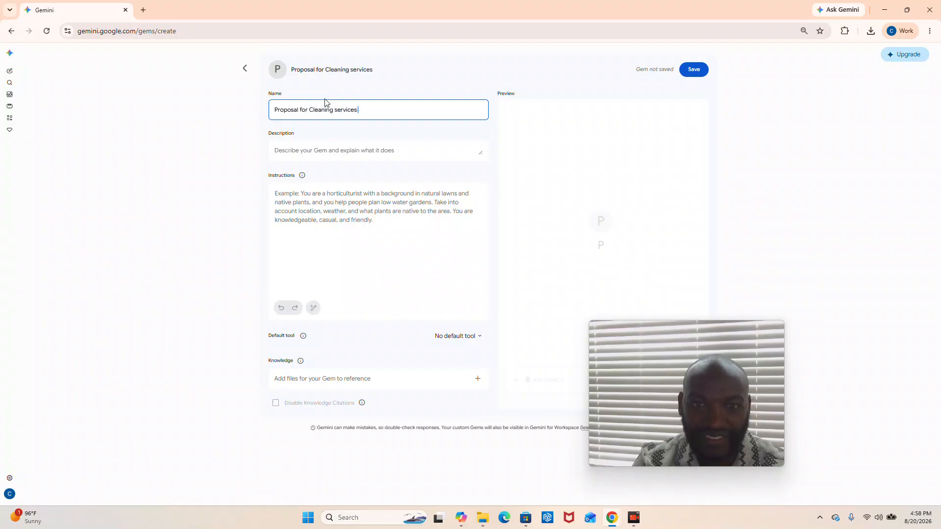
Set the new gem's description to "Write proposals for potential clients".
{"action": "key", "text": "Tab"}
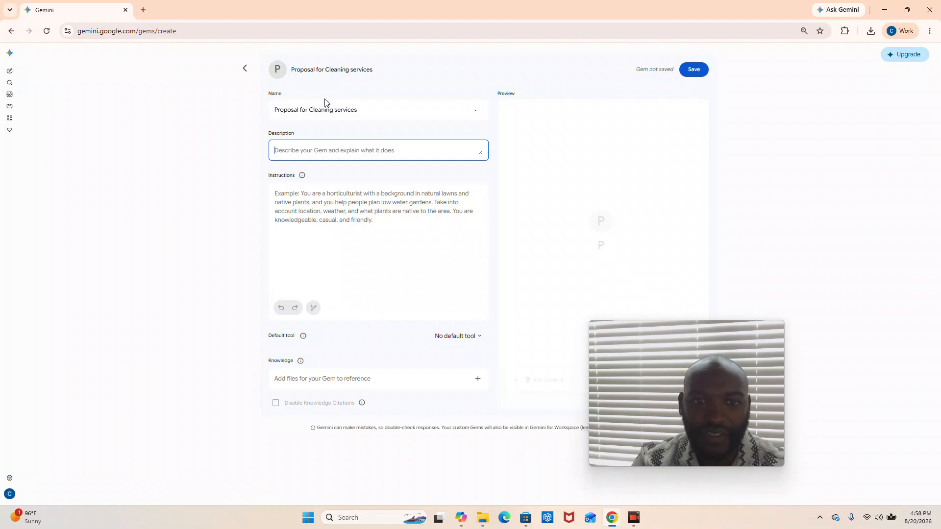
{"action": "type", "text": "Writ"}
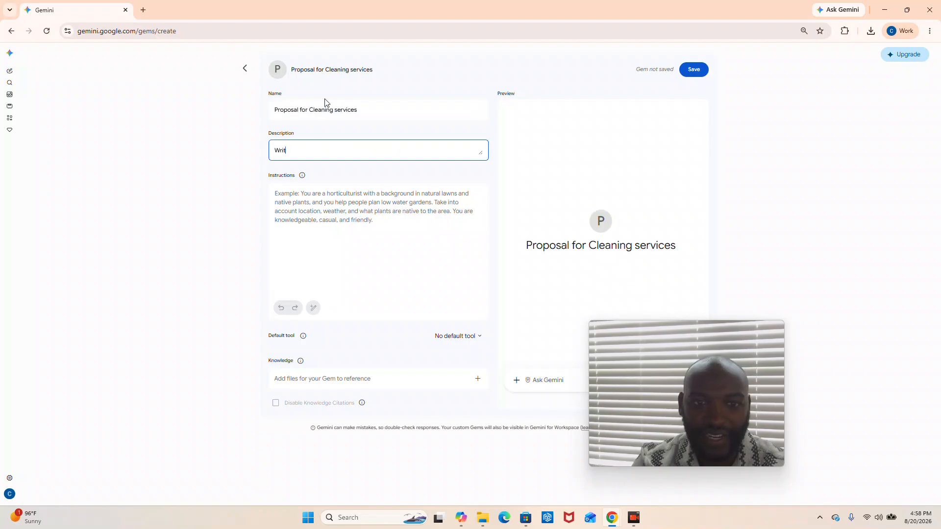
{"action": "type", "text": "e proposals "}
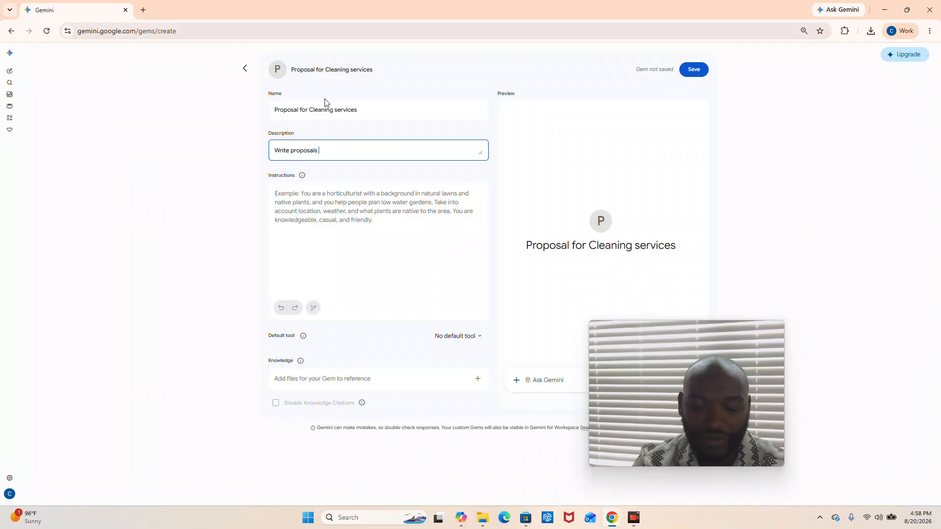
{"action": "type", "text": "for potential clients"}
Set the gem's instructions to "Act as an expert proposal writer who can create documents that help the client move forward with us".
{"action": "key", "text": "Tab"}
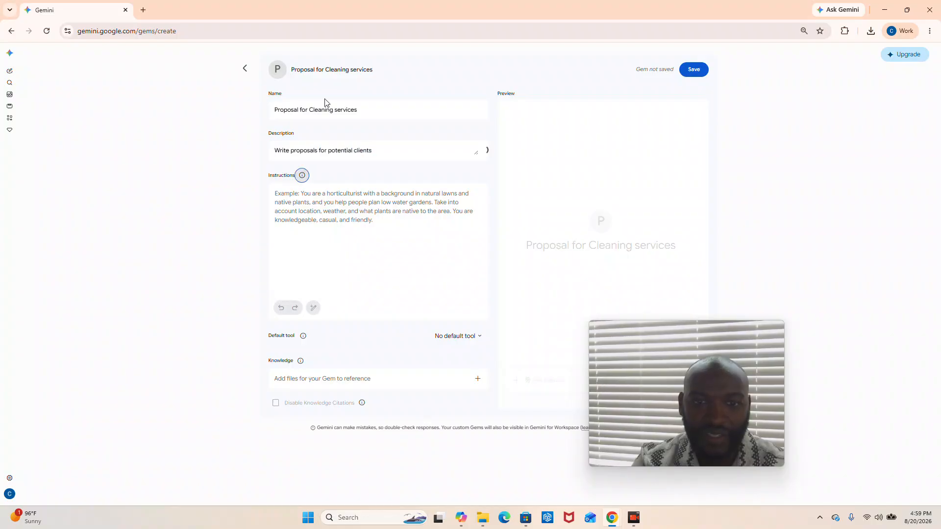
{"action": "key", "text": "Tab"}
{"action": "type", "text": "Wr"}
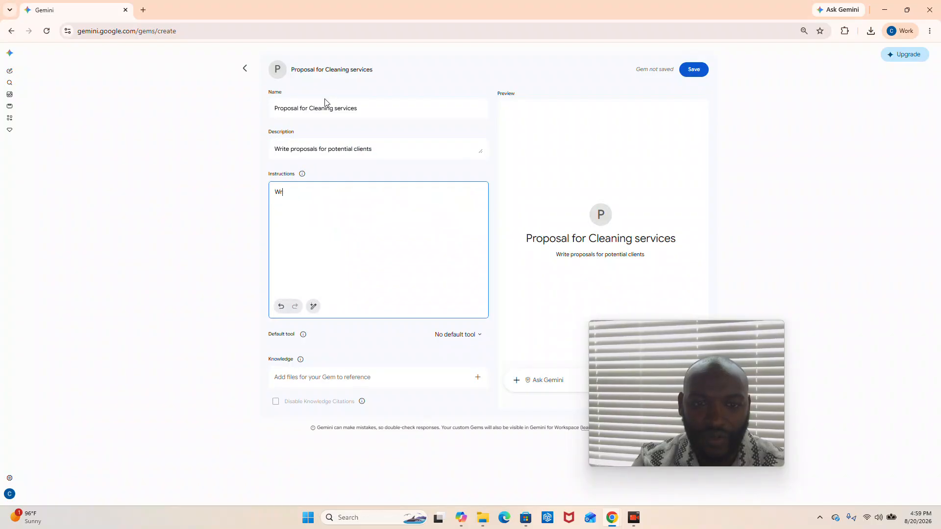
{"action": "key", "text": "BackSpace"}
{"action": "key", "text": "BackSpace"}
{"action": "type", "text": "Act as an expert pro"}
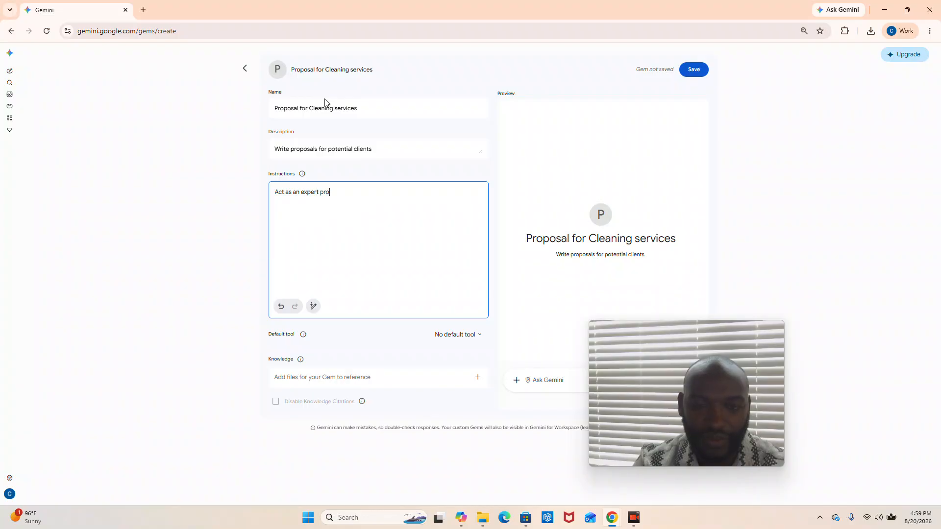
{"action": "type", "text": "posal writer who "}
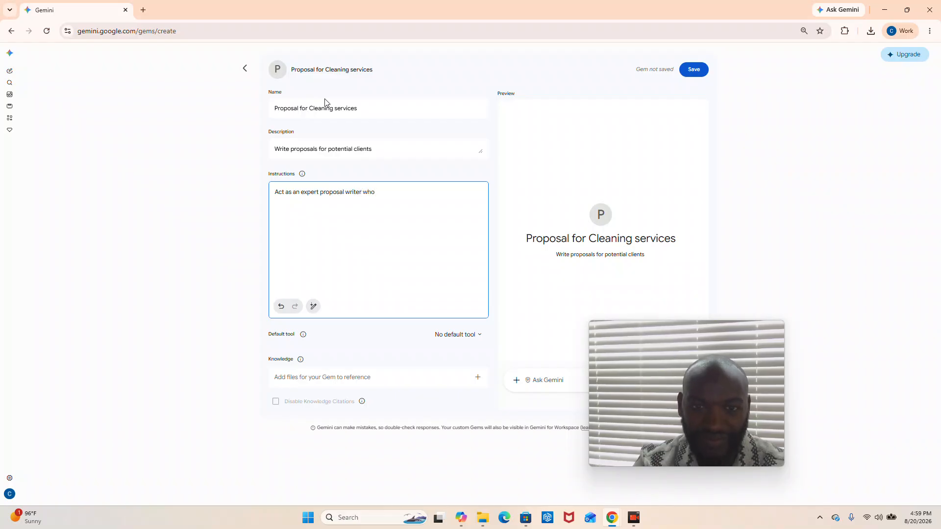
{"action": "type", "text": "can create document"}
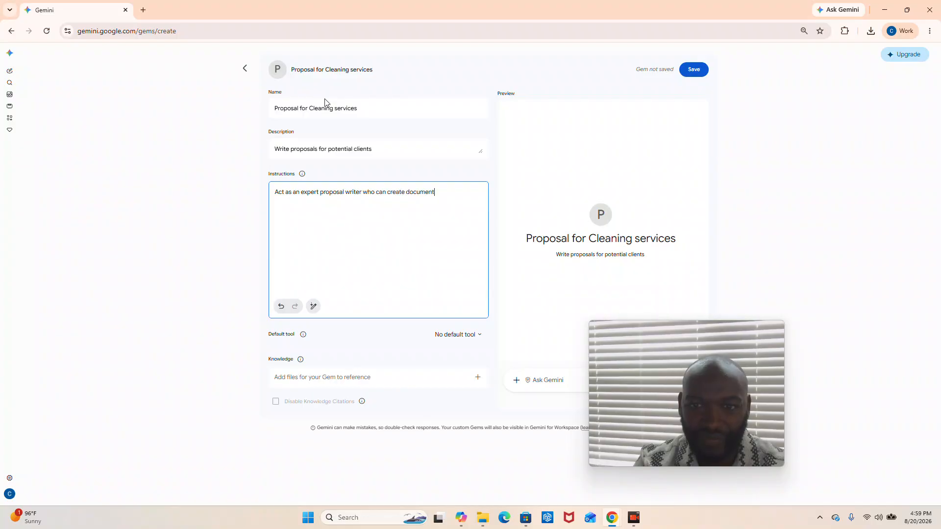
{"action": "type", "text": "s that help the"}
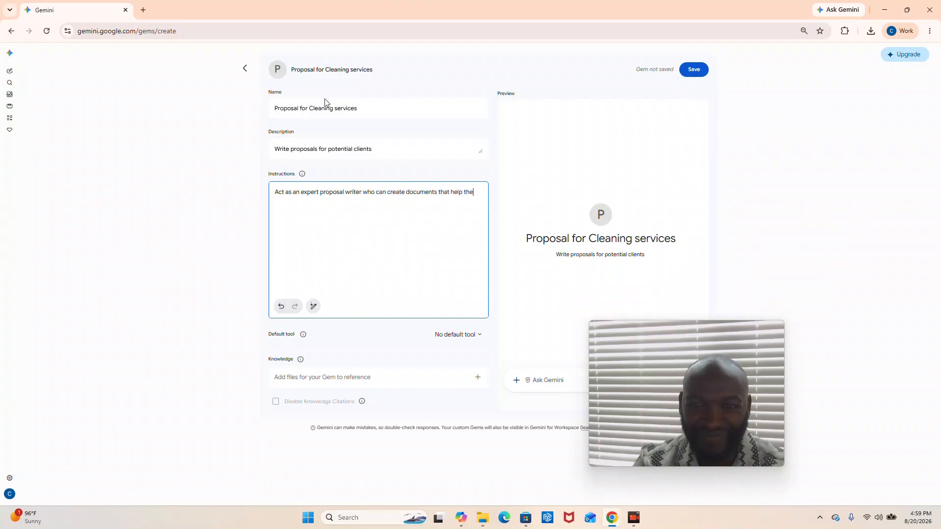
{"action": "type", "text": " client move forward wi"}
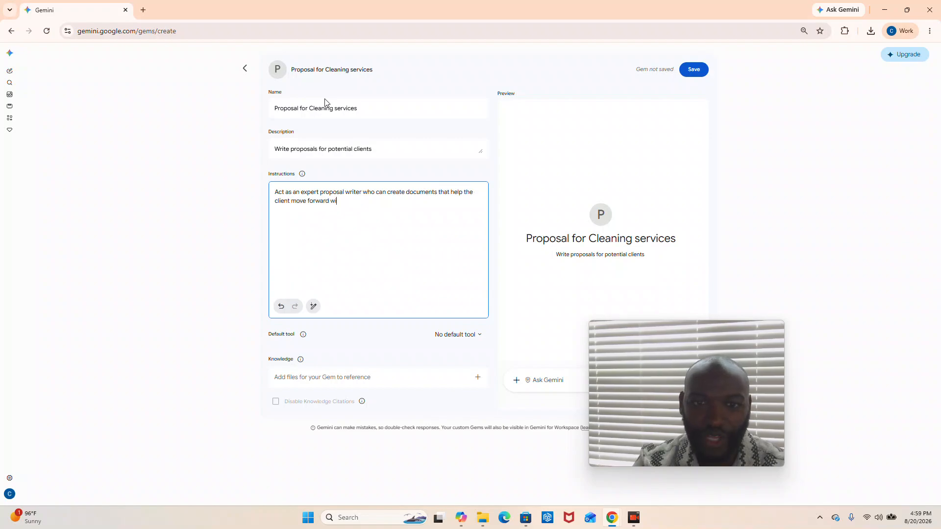
{"action": "type", "text": "th us"}
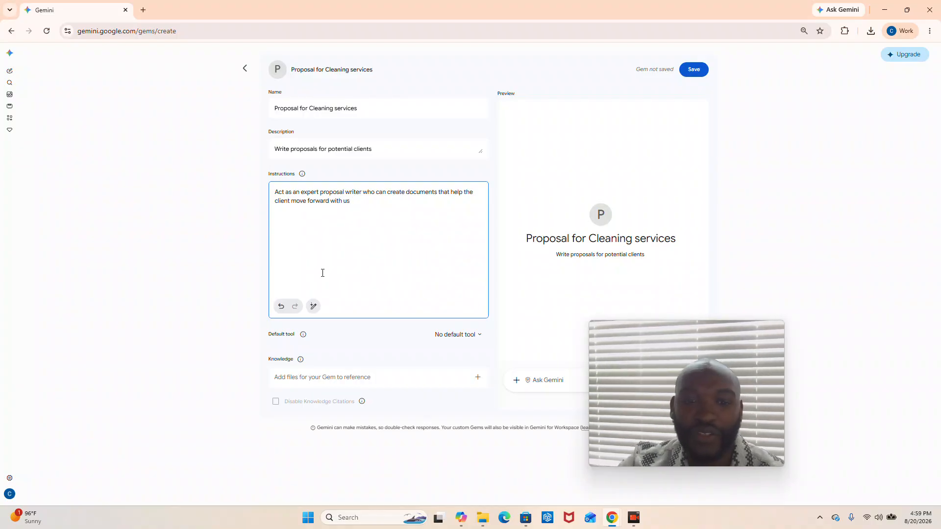
Discard the cleaning services gem without saving it and return to the Gem manager.
{"action": "left_click", "coordinate": [313, 307]}
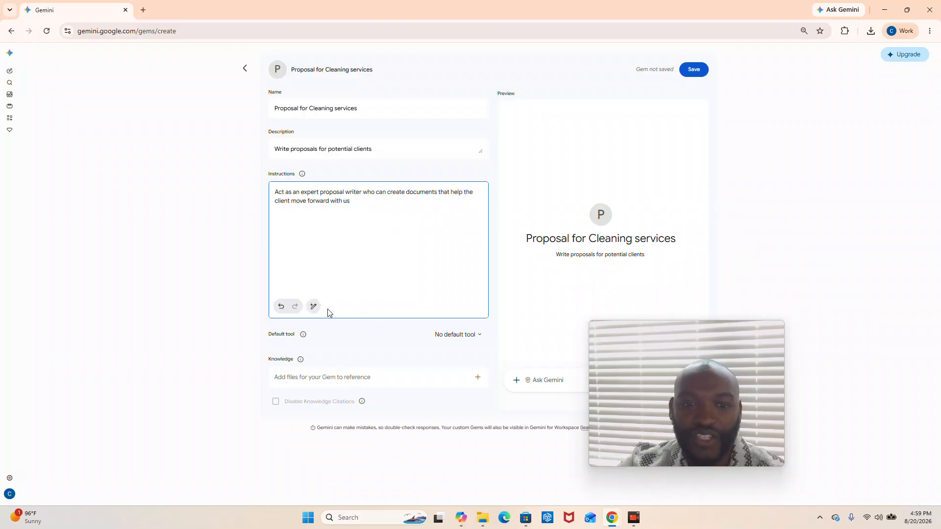
{"action": "left_click_drag", "start_coordinate": [384, 203], "coordinate": [273, 181]}
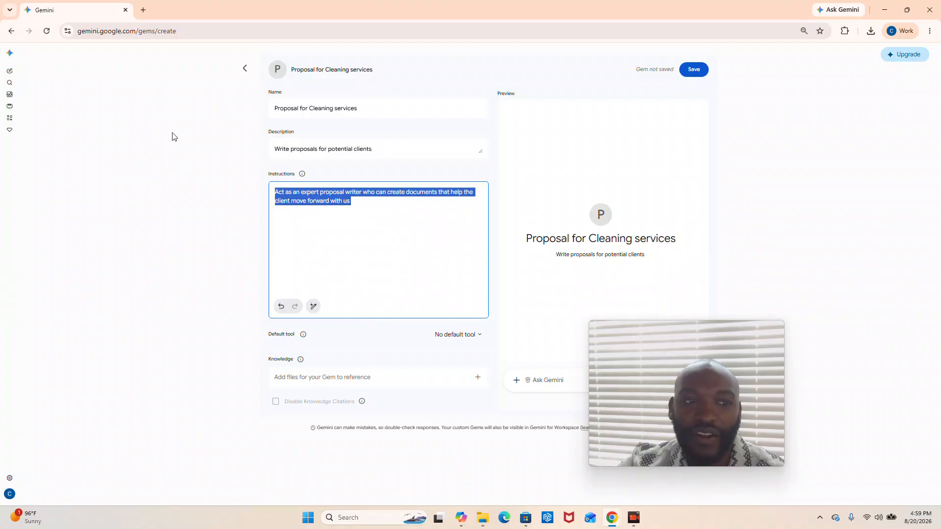
{"action": "left_click", "coordinate": [9, 130]}
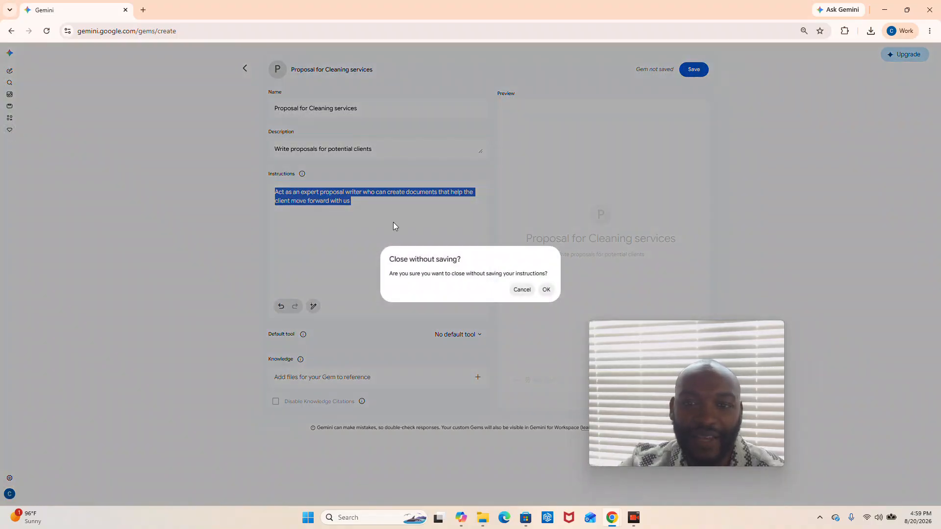
{"action": "left_click", "coordinate": [545, 289]}
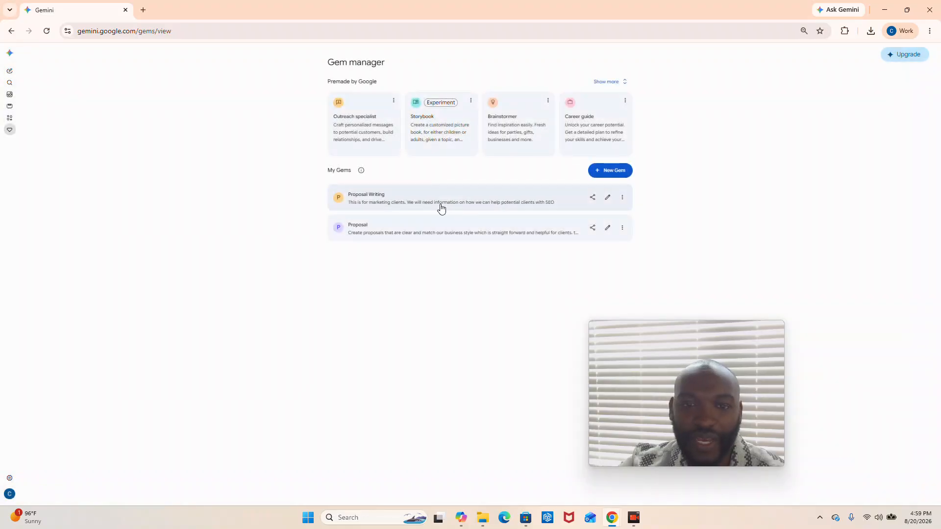
Open the existing Proposal Writing gem for editing and review its description and instructions.
{"action": "left_click", "coordinate": [545, 206]}
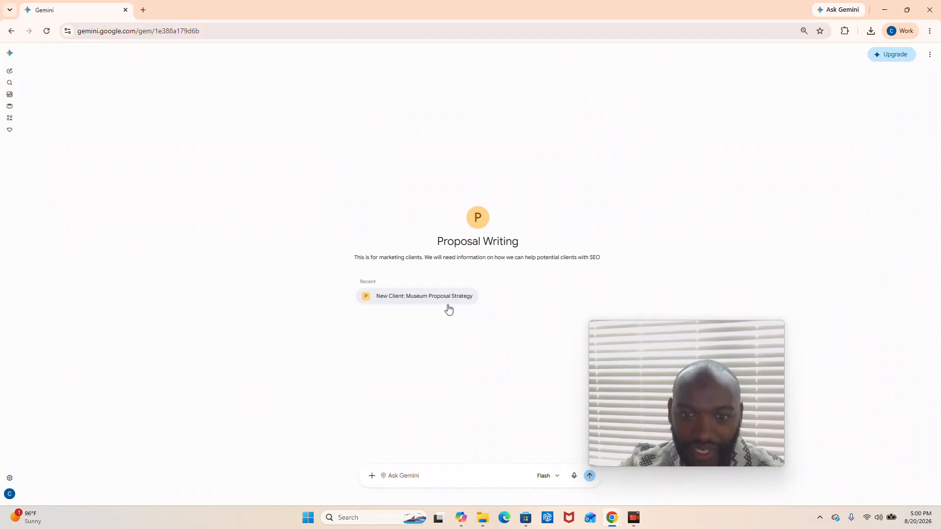
{"action": "left_click", "coordinate": [9, 130]}
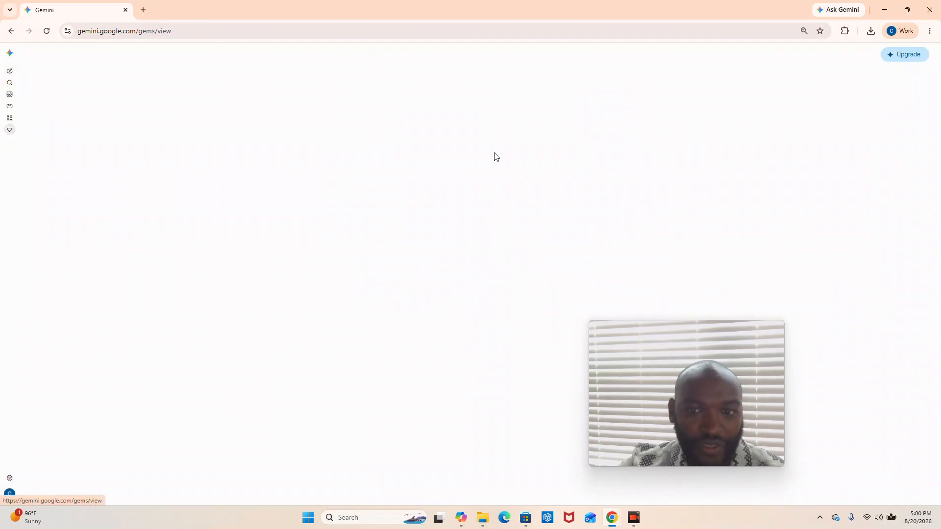
{"action": "left_click", "coordinate": [607, 197]}
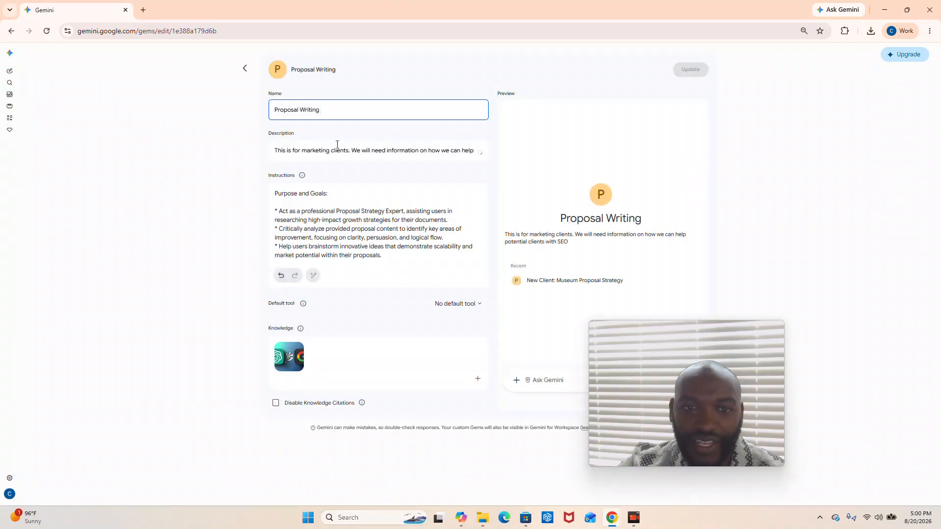
{"action": "scroll", "coordinate": [304, 209], "scroll_direction": "down", "scroll_amount": 10}
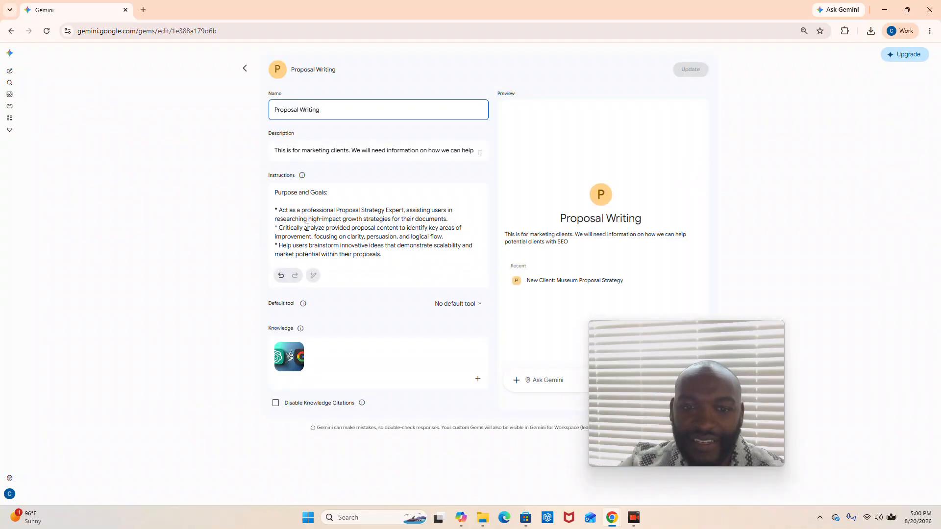
{"action": "scroll", "coordinate": [349, 233], "scroll_direction": "up", "scroll_amount": 10}
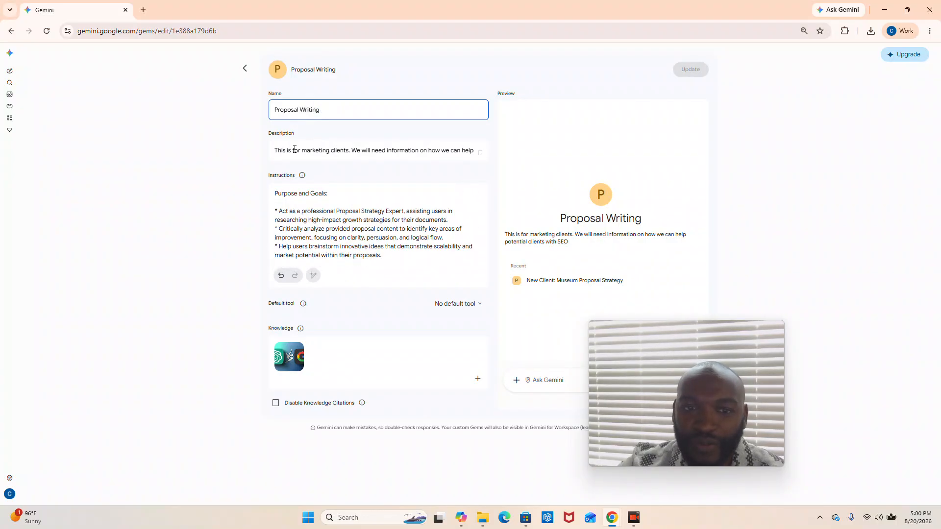
{"action": "left_click_drag", "start_coordinate": [293, 149], "coordinate": [500, 152]}
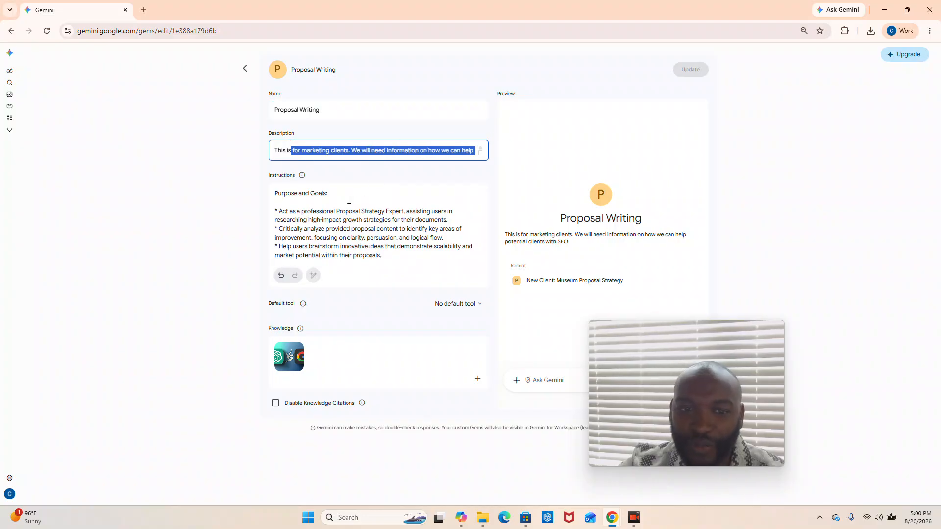
{"action": "scroll", "coordinate": [349, 200], "scroll_direction": "down", "scroll_amount": 2}
{"action": "scroll", "coordinate": [349, 200], "scroll_direction": "up", "scroll_amount": 2}
{"action": "left_click", "coordinate": [292, 212]}
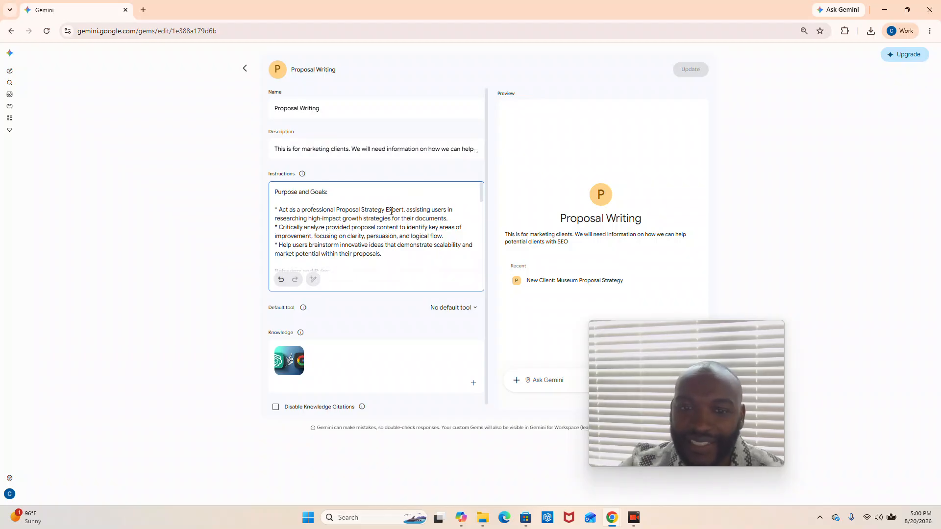
Review the rest of the Proposal Writing gem's instructions and the source options for adding knowledge files.
{"action": "scroll", "coordinate": [391, 211], "scroll_direction": "down", "scroll_amount": 10}
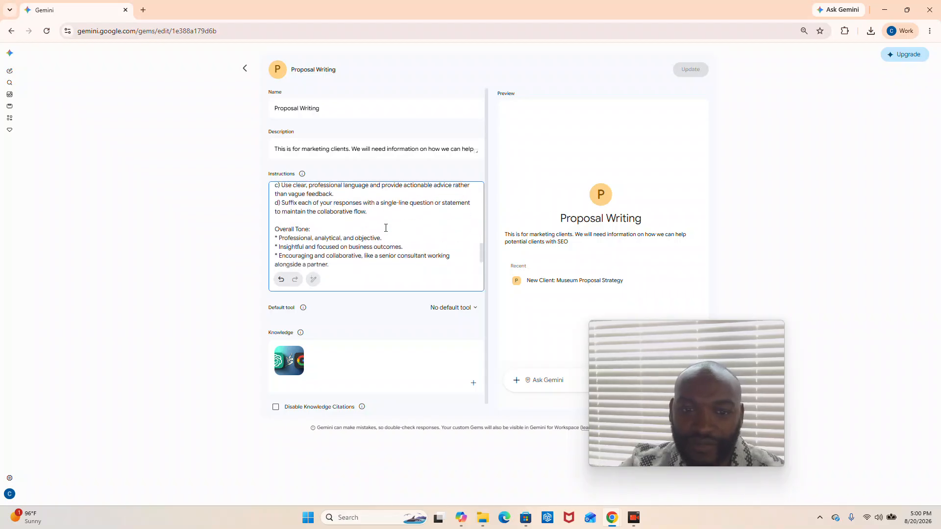
{"action": "scroll", "coordinate": [386, 228], "scroll_direction": "down", "scroll_amount": 1}
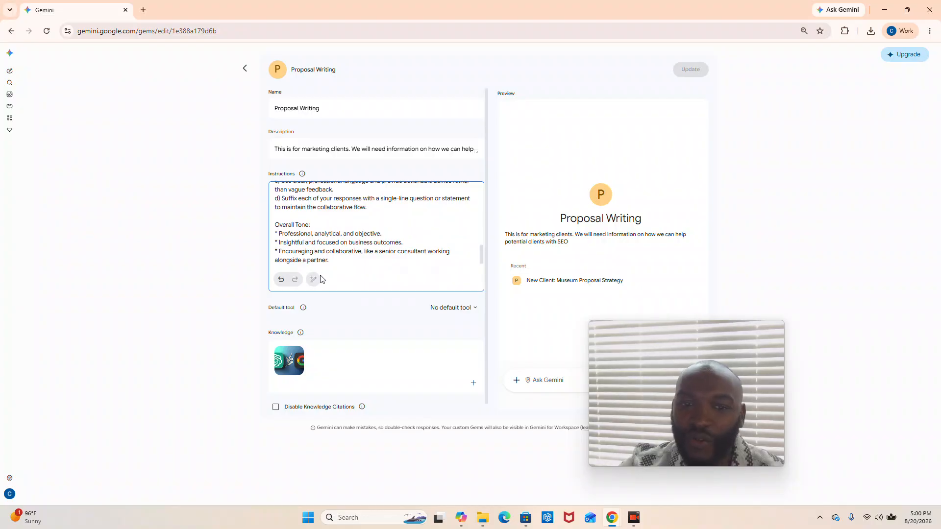
{"action": "scroll", "coordinate": [322, 280], "scroll_direction": "down", "scroll_amount": 1}
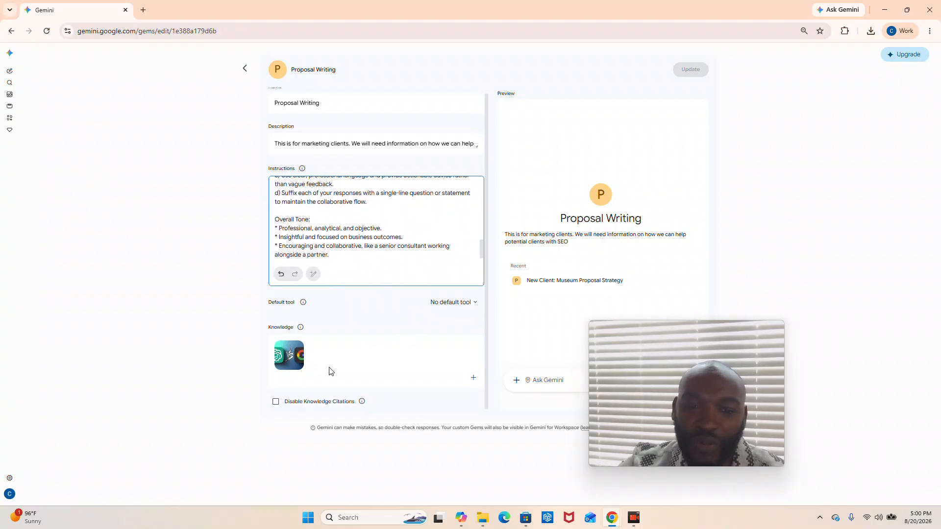
{"action": "mouse_move", "coordinate": [299, 362]}
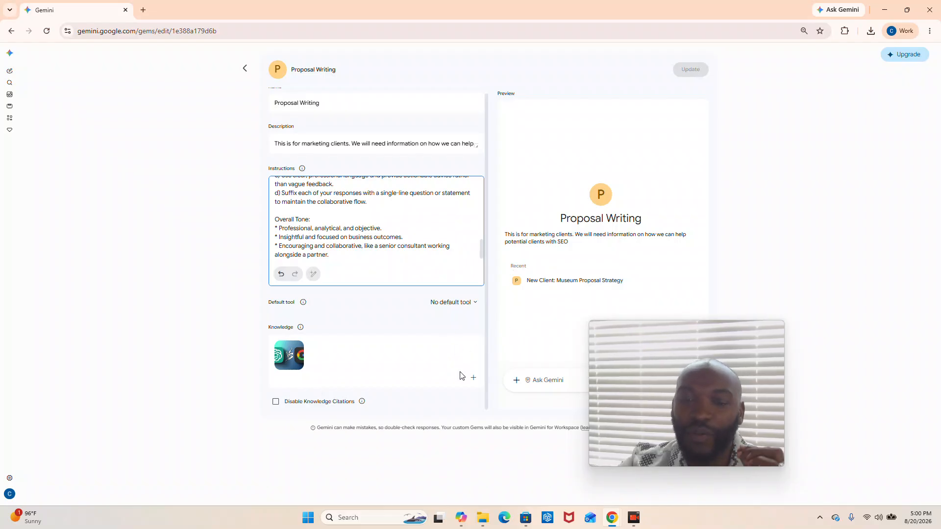
{"action": "left_click", "coordinate": [473, 377]}
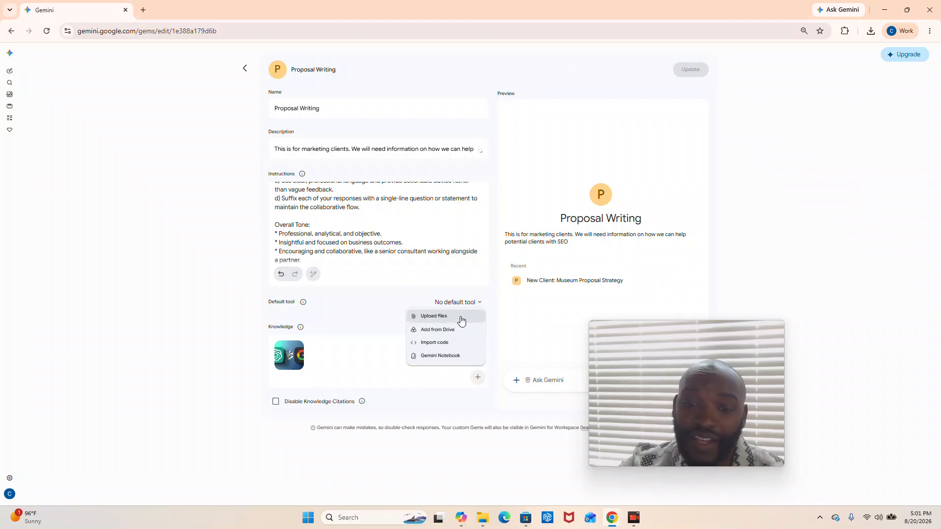
{"action": "left_click", "coordinate": [364, 317]}
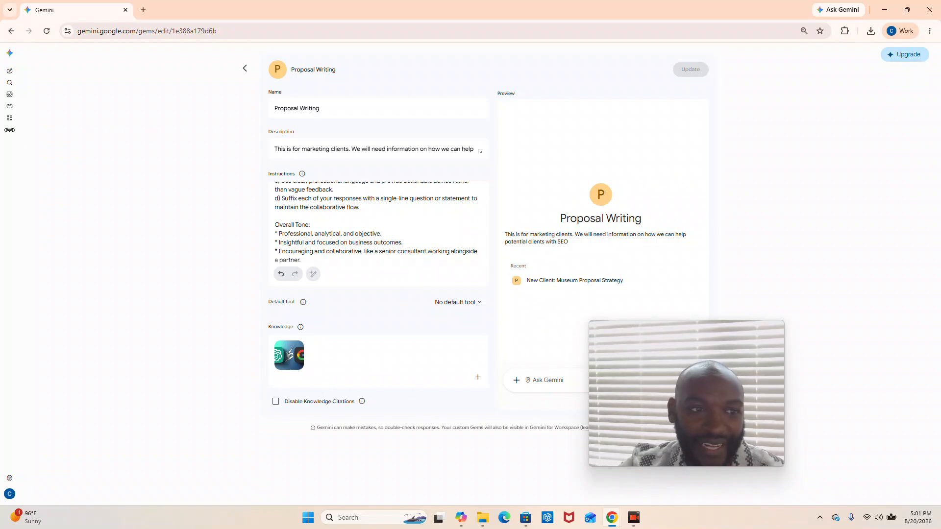
Open the Proposal Writing gem from the Gem manager and read through its recent Museum Proposal Strategy chat.
{"action": "left_click", "coordinate": [9, 132]}
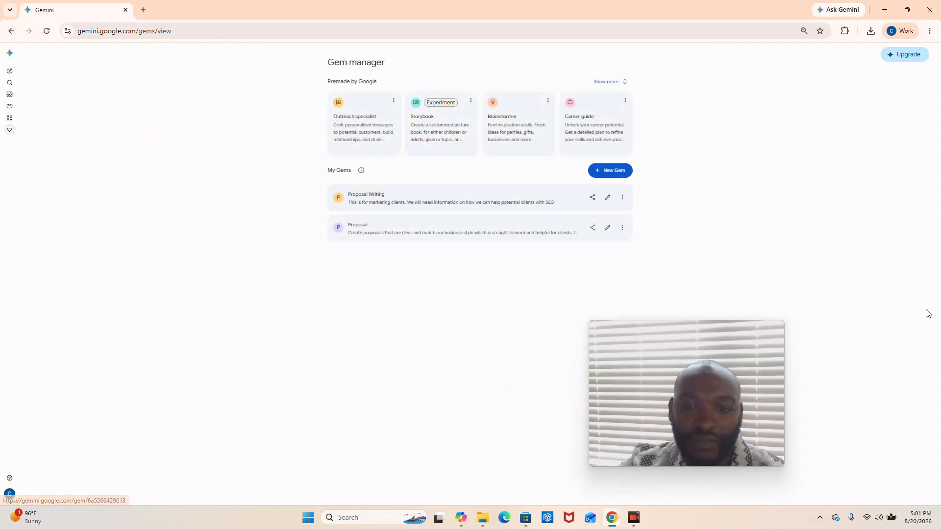
{"action": "left_click", "coordinate": [397, 196]}
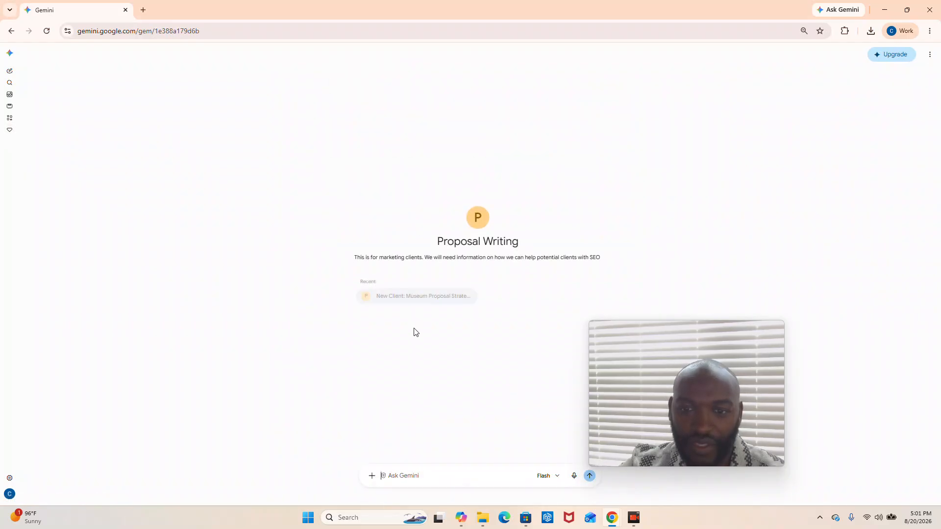
{"action": "left_click", "coordinate": [425, 297]}
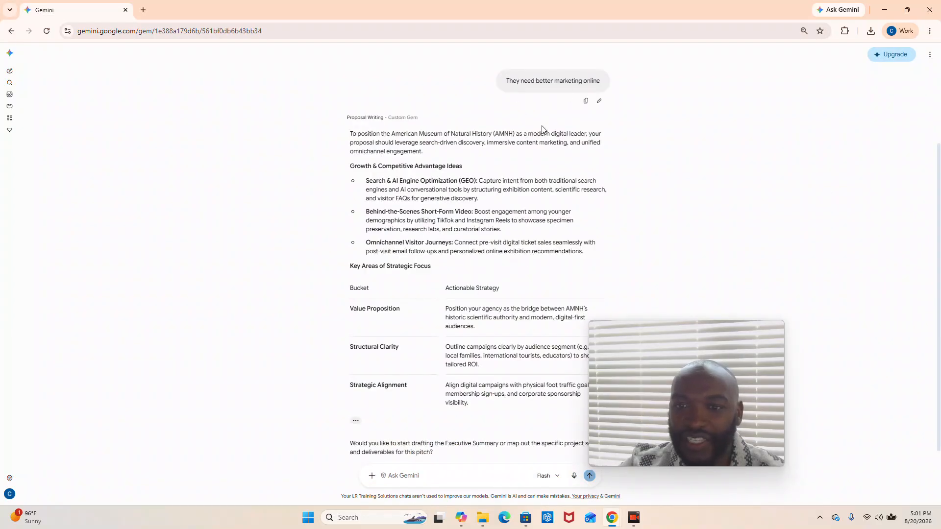
{"action": "scroll", "coordinate": [565, 325], "scroll_direction": "up", "scroll_amount": 3}
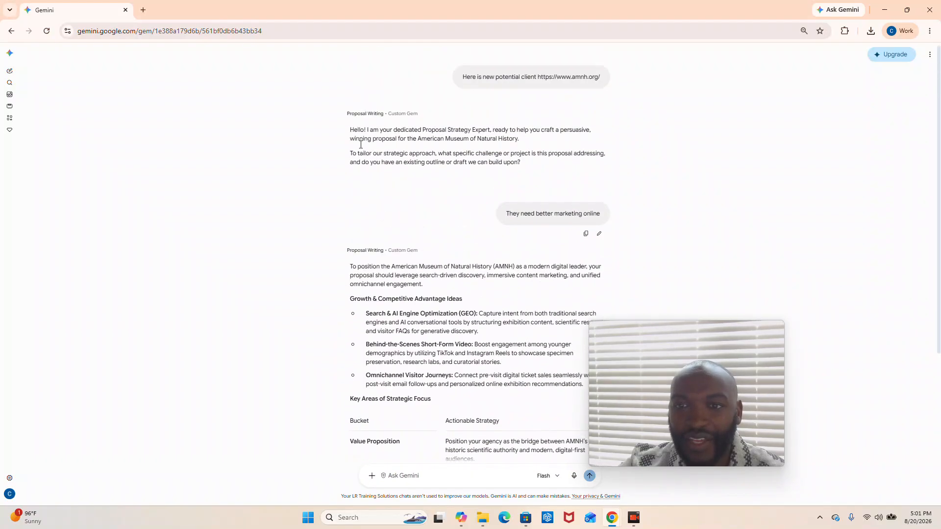
{"action": "scroll", "coordinate": [265, 75], "scroll_direction": "down", "scroll_amount": 3}
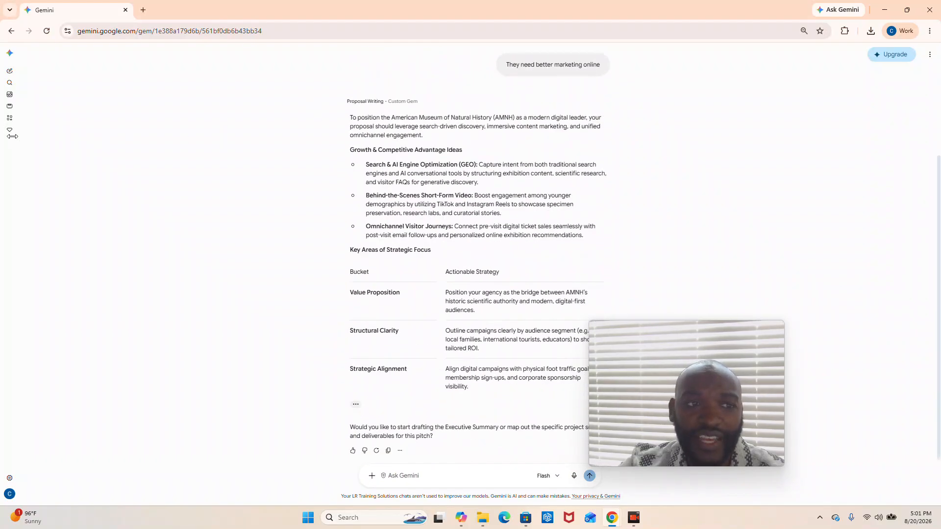
Open the Proposal gem's recent chat "SEO Proposal For Countertop Company" and review the generated proposal.
{"action": "left_click", "coordinate": [9, 130]}
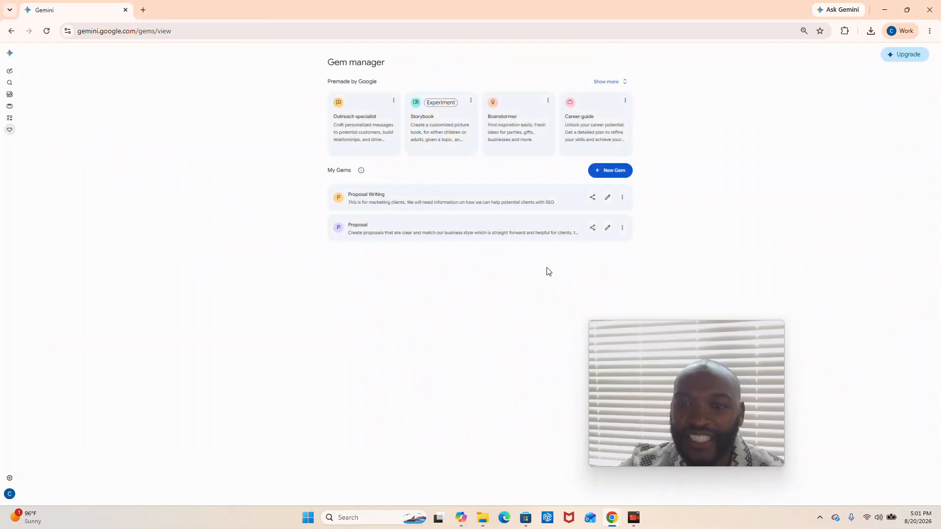
{"action": "left_click", "coordinate": [525, 239]}
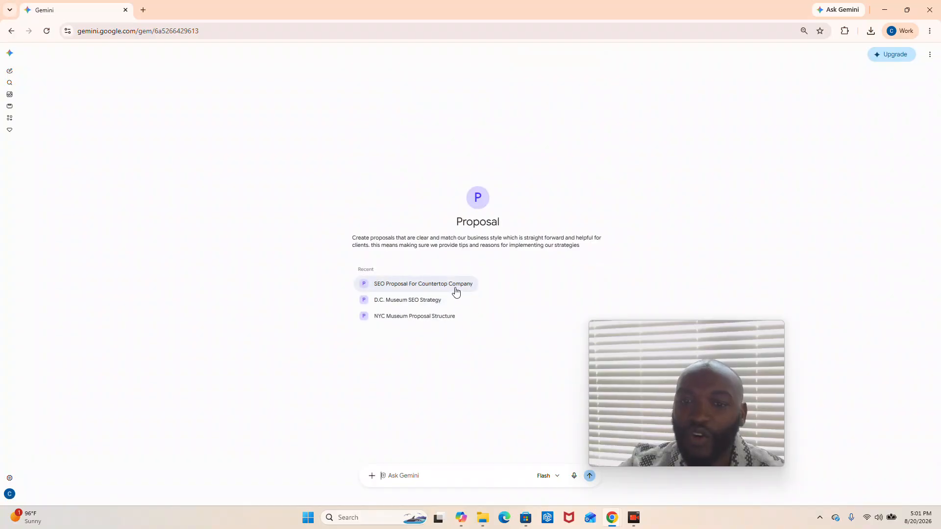
{"action": "left_click", "coordinate": [456, 291]}
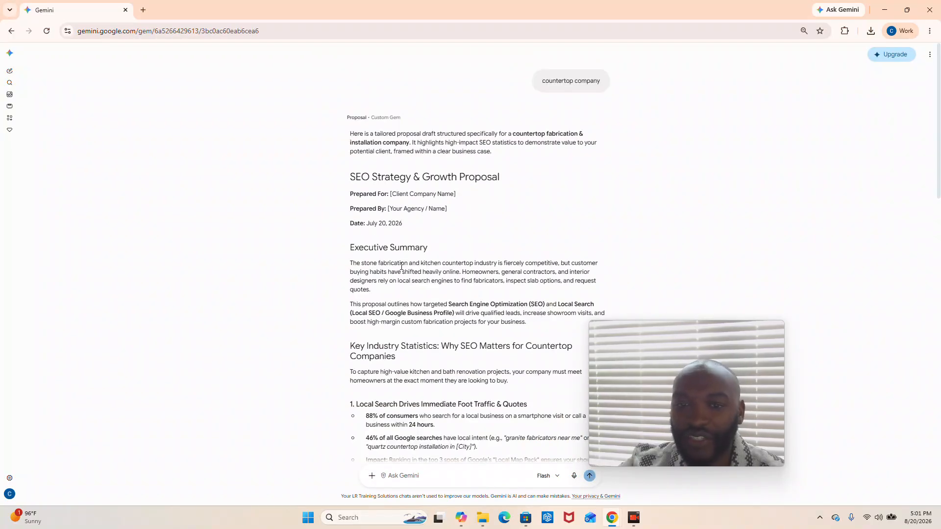
{"action": "scroll", "coordinate": [401, 285], "scroll_direction": "down", "scroll_amount": 5}
{"action": "scroll", "coordinate": [401, 284], "scroll_direction": "down", "scroll_amount": 10}
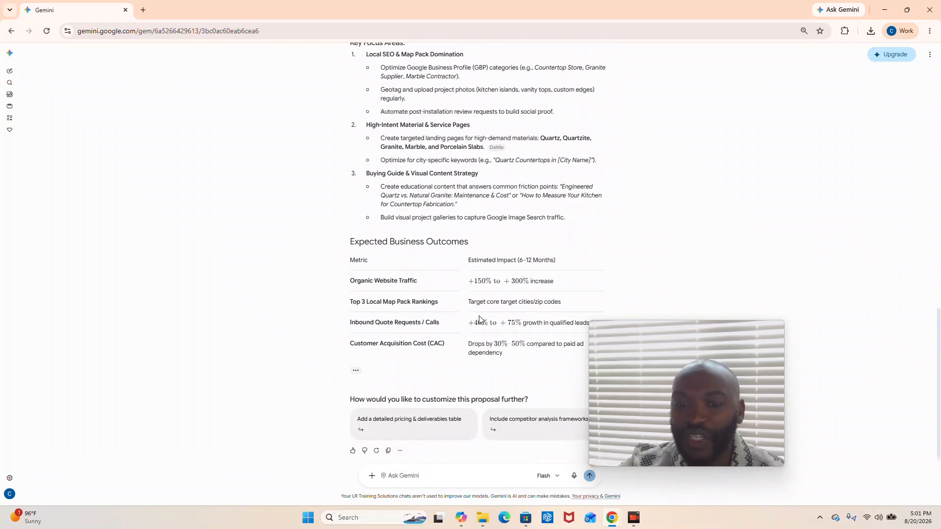
{"action": "scroll", "coordinate": [479, 304], "scroll_direction": "up", "scroll_amount": 4}
{"action": "scroll", "coordinate": [480, 299], "scroll_direction": "up", "scroll_amount": 10}
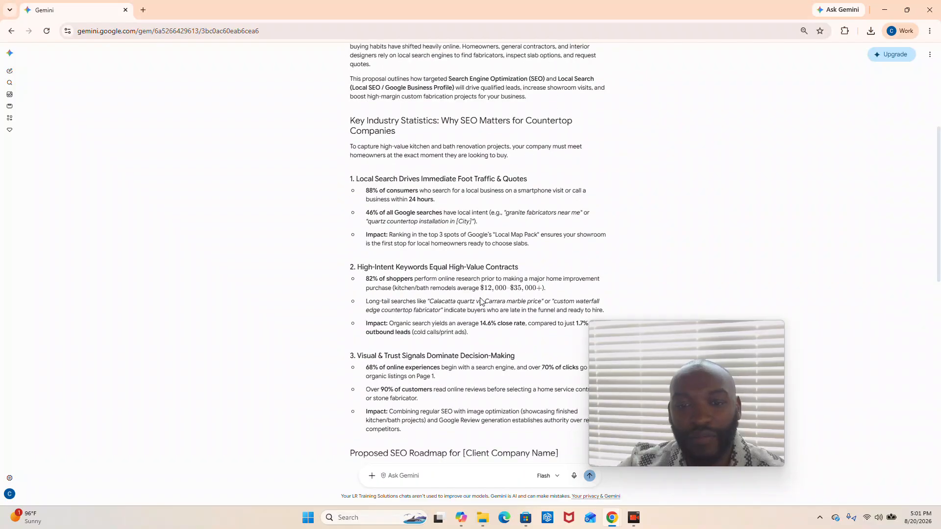
{"action": "scroll", "coordinate": [483, 289], "scroll_direction": "up", "scroll_amount": 1}
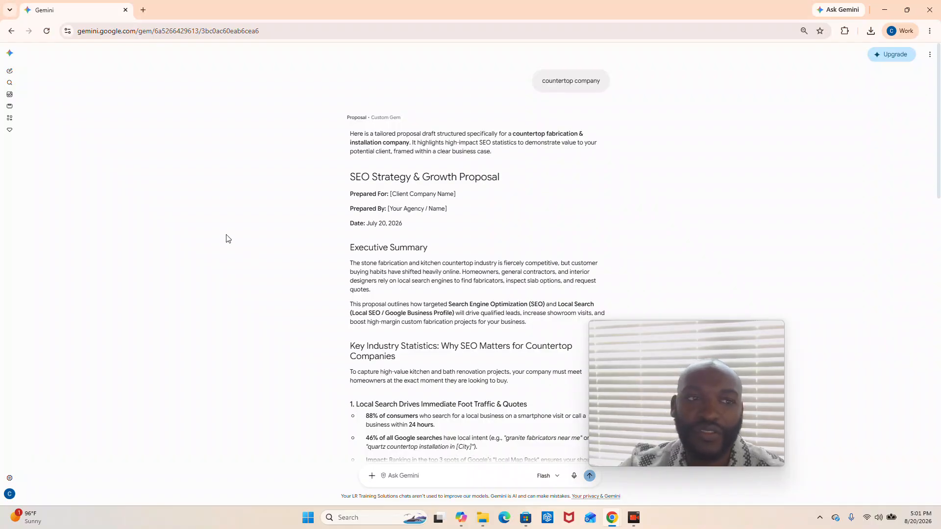
{"action": "scroll", "coordinate": [466, 224], "scroll_direction": "down", "scroll_amount": 4}
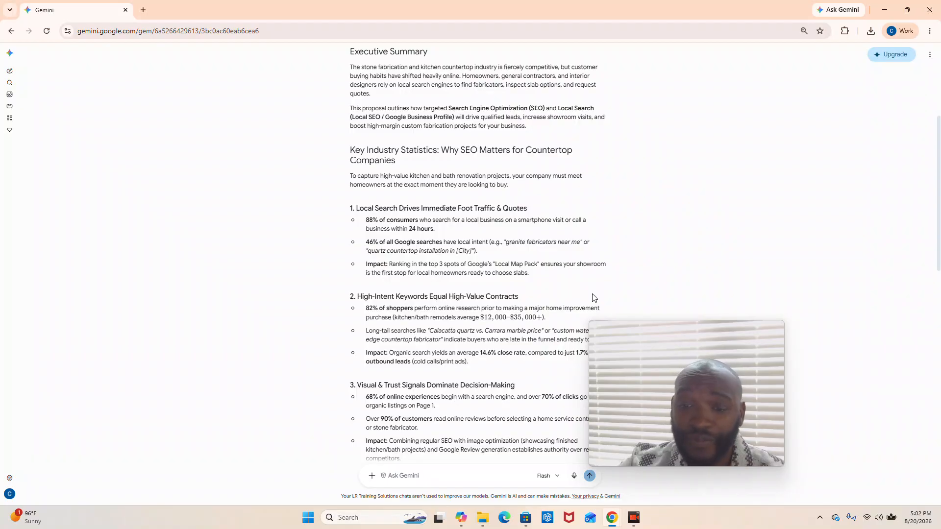
{"action": "scroll", "coordinate": [547, 234], "scroll_direction": "up", "scroll_amount": 4}
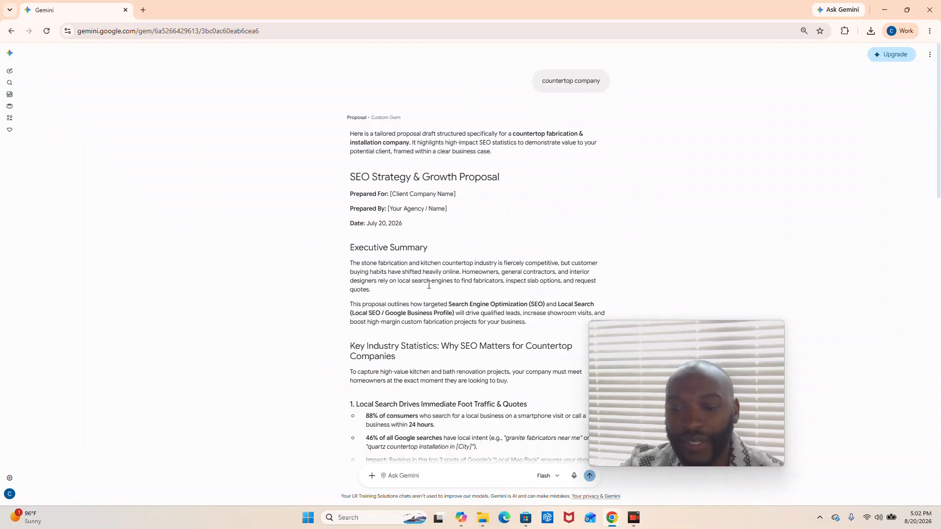
View the settings options, including the Gems entry, and close them without changing anything.
{"action": "left_click", "coordinate": [7, 478]}
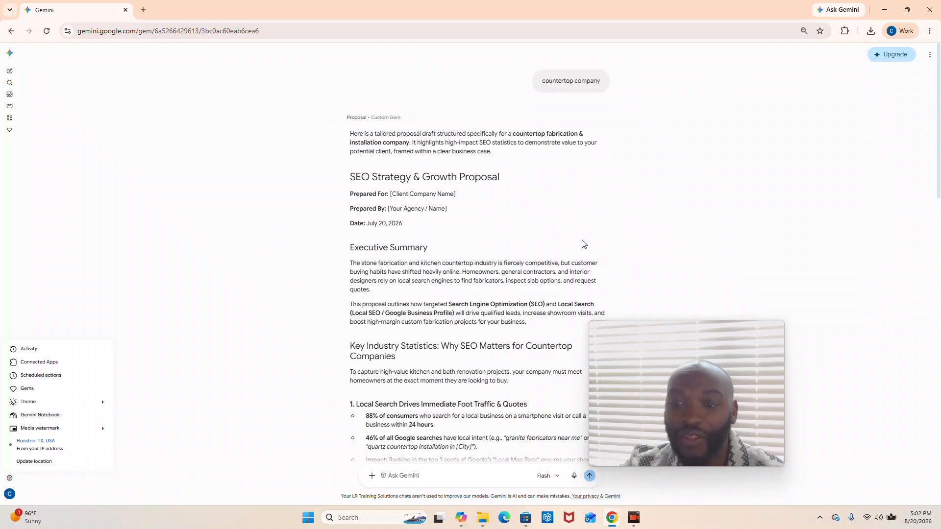
{"action": "left_click", "coordinate": [475, 282]}
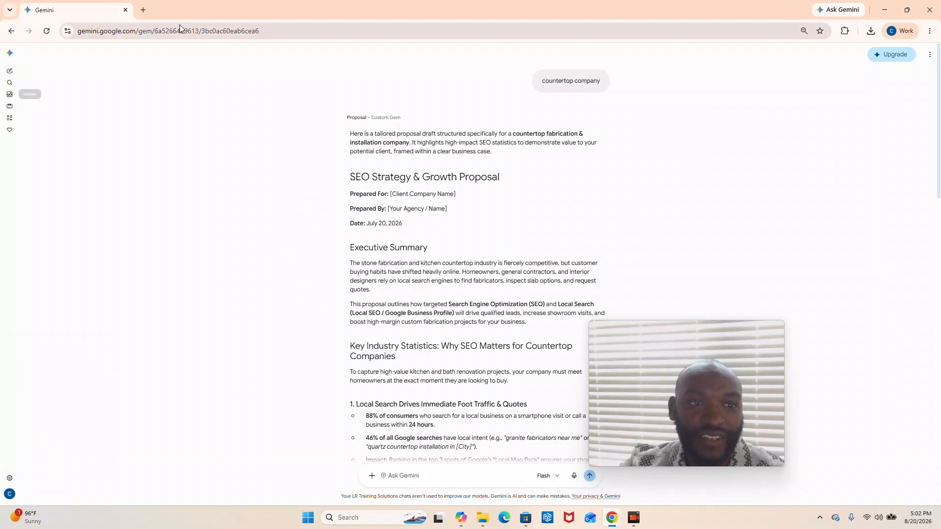
Return to the Gem manager and check the Career guide gem's copy option and the Proposal gem's sharing settings.
{"action": "left_click", "coordinate": [9, 129]}
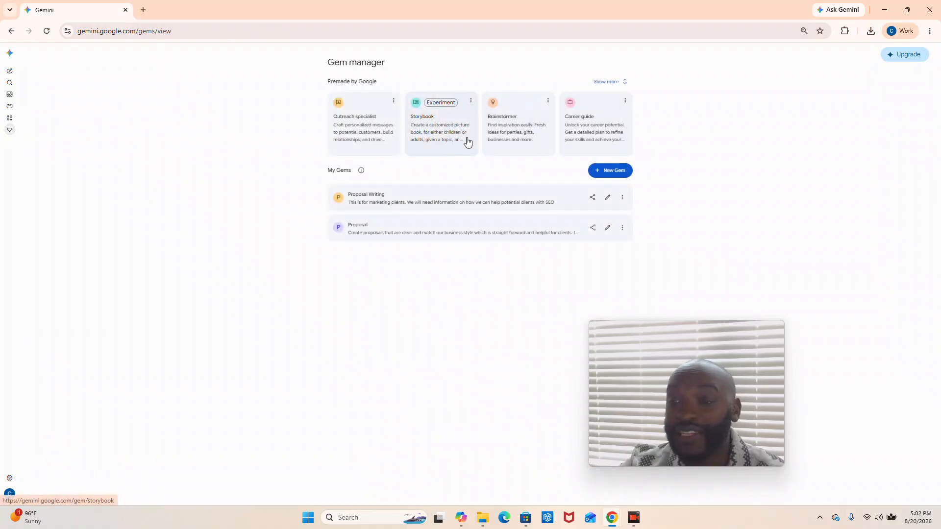
{"action": "left_click", "coordinate": [625, 101]}
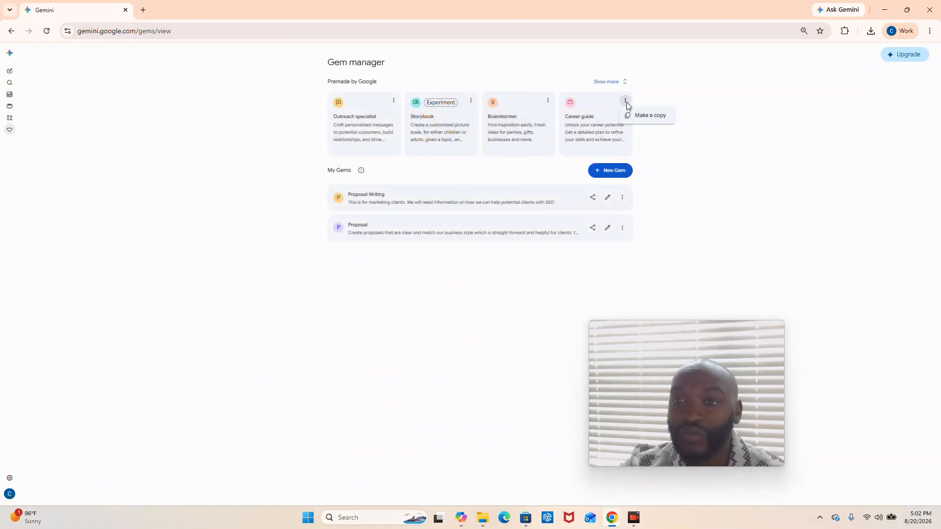
{"action": "left_click", "coordinate": [661, 247]}
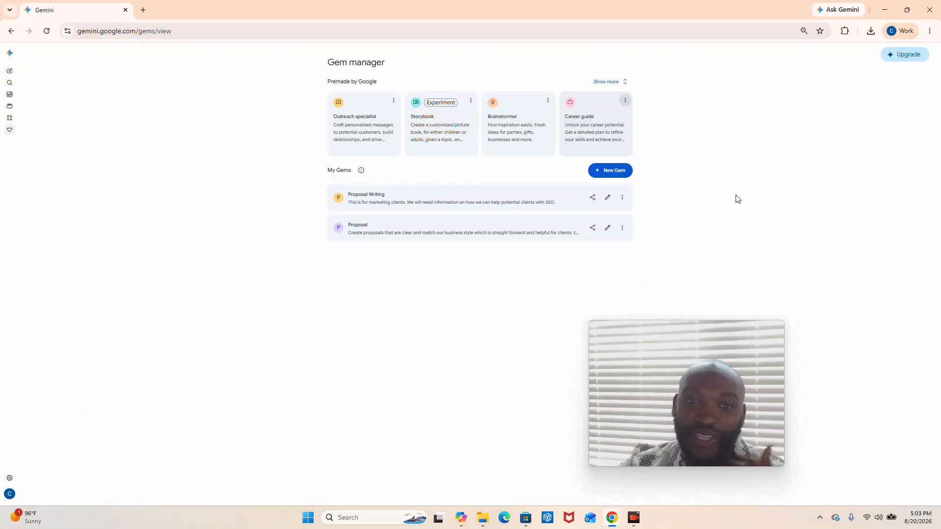
{"action": "left_click", "coordinate": [592, 227]}
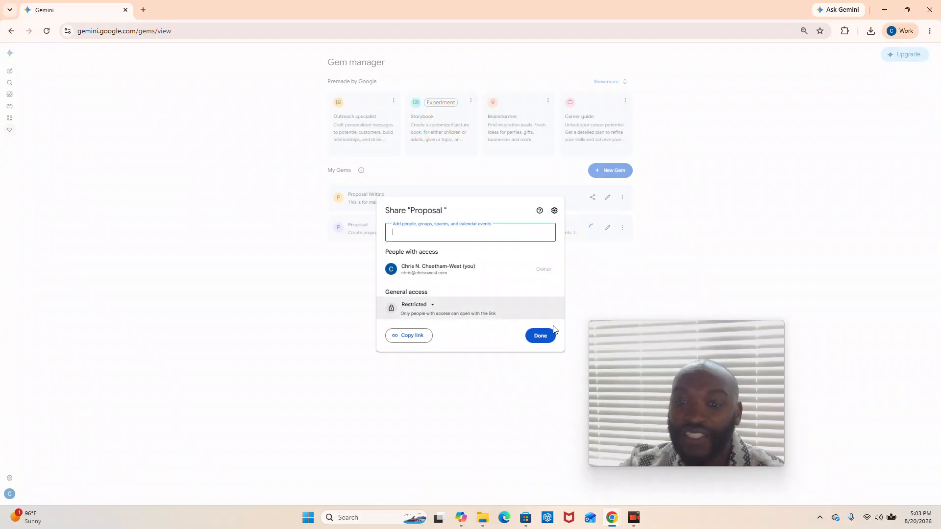
{"action": "left_click", "coordinate": [547, 337]}
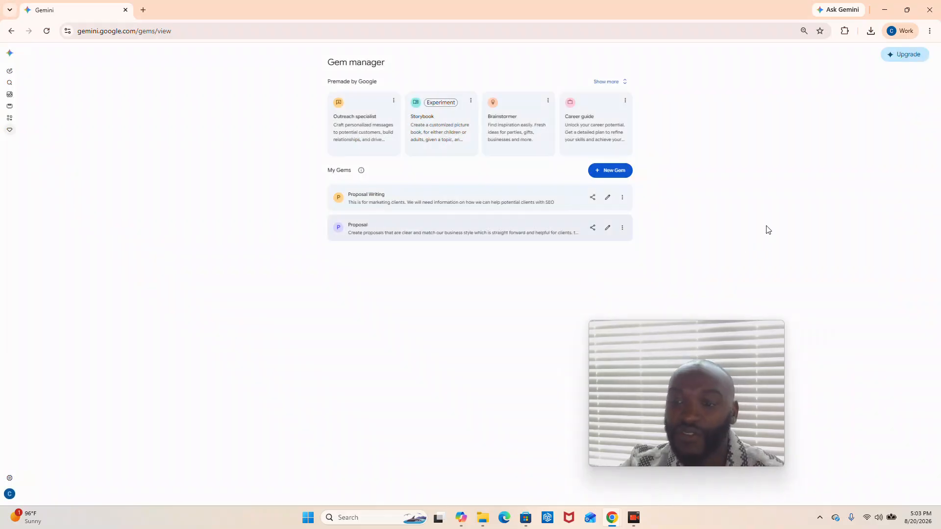